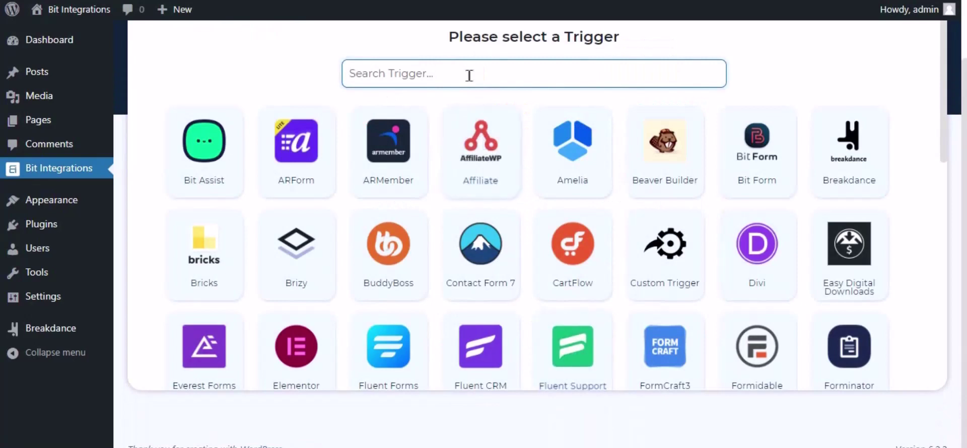
- Filter the trigger list with 'brea' and pick Breakdance as the integration trigger
type("break")
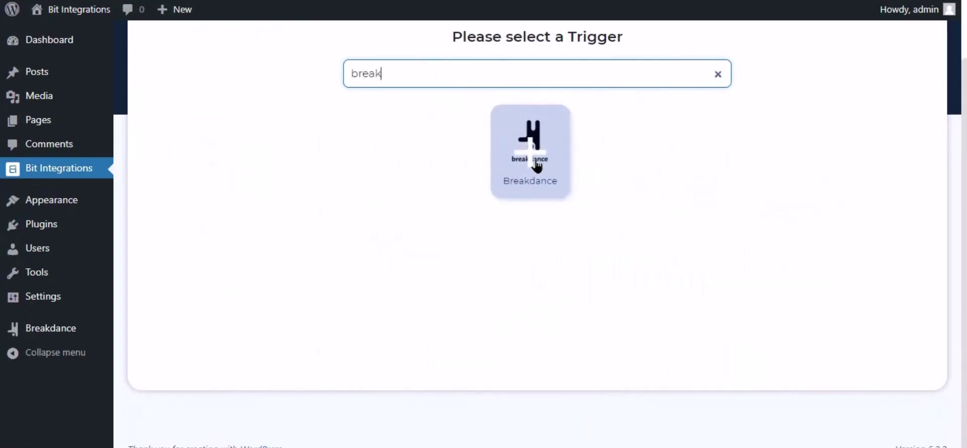
left_click(536, 167)
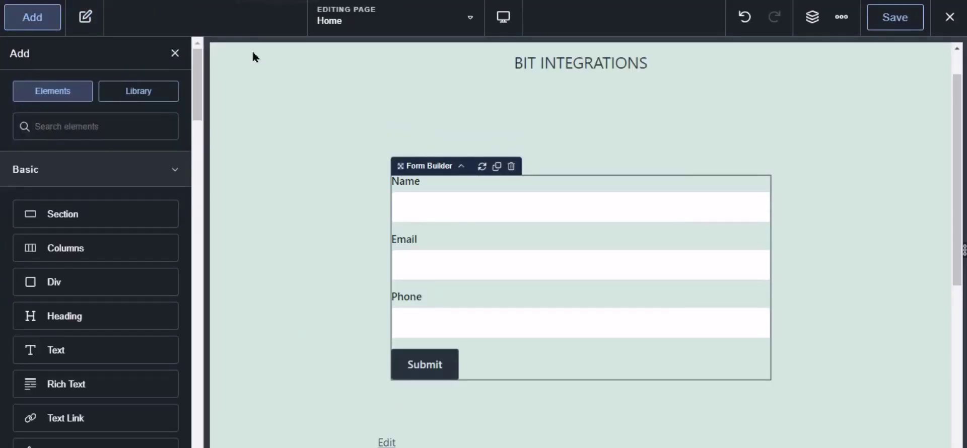
- Add Bit Integrations Pro as the home page form's after-submission action and save the page
left_click(482, 215)
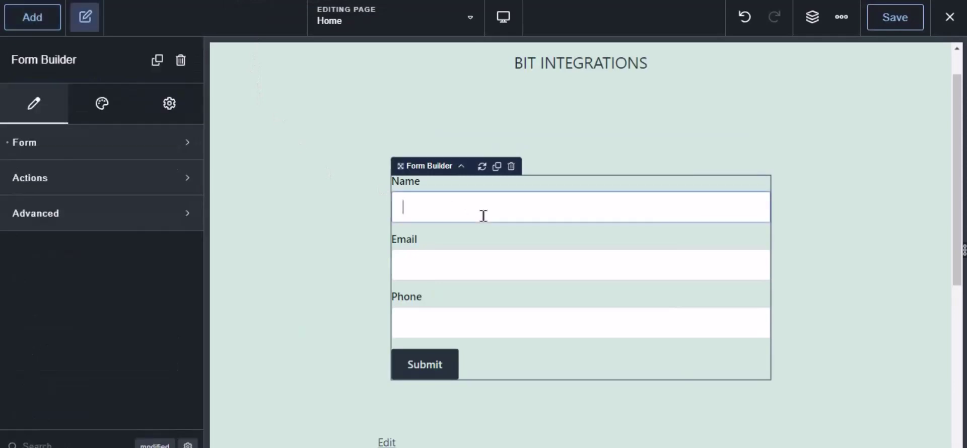
left_click(22, 178)
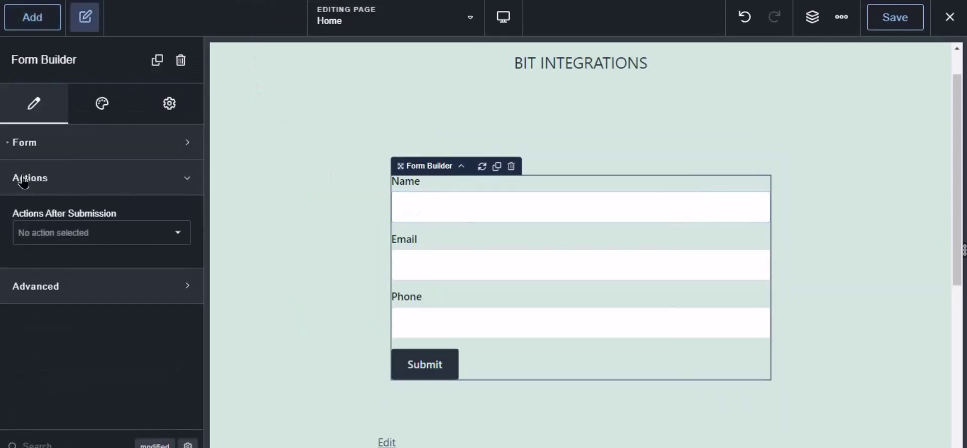
left_click(56, 237)
scroll(78, 370, "down", 5)
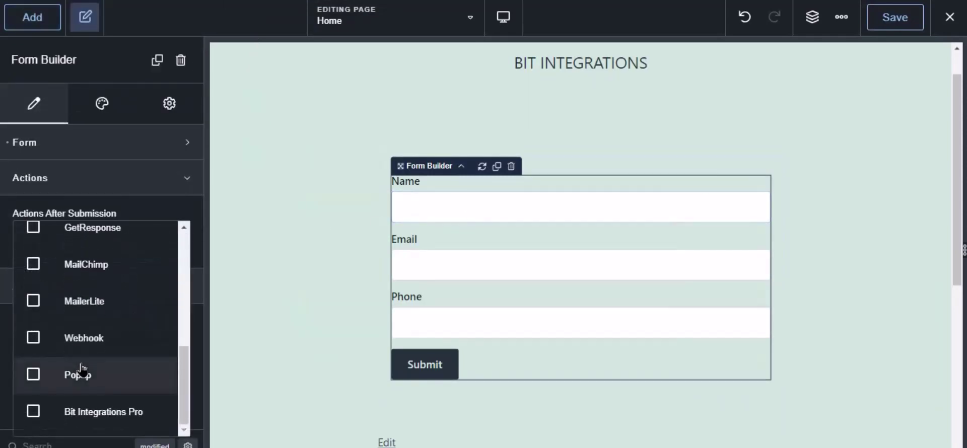
left_click(91, 411)
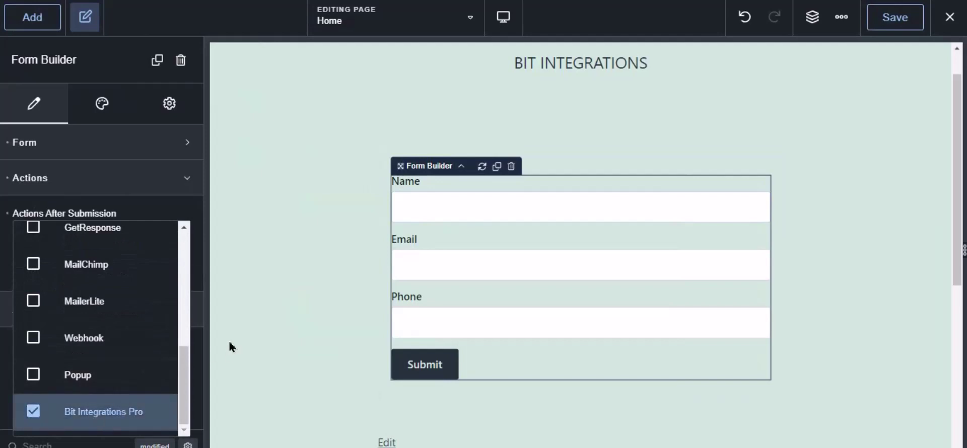
left_click(895, 23)
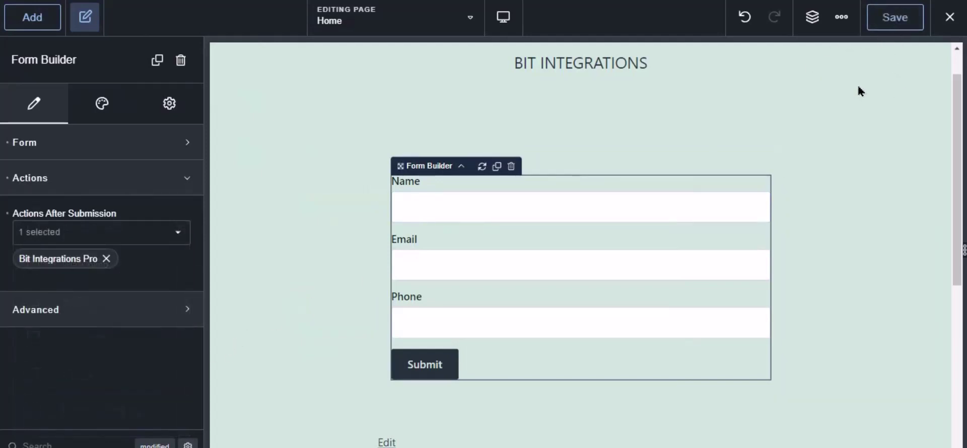
- Back in Bit Integrations, choose Contact Form as the Breakdance trigger form and continue
key("alt+Tab")
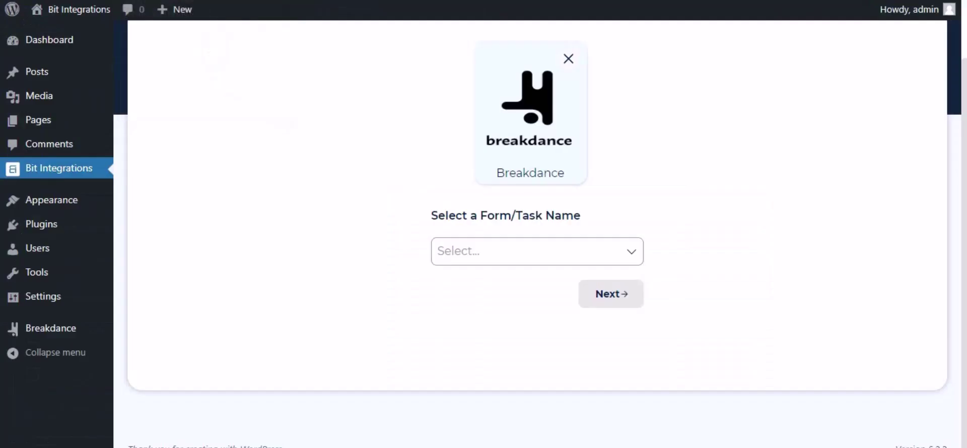
left_click(482, 247)
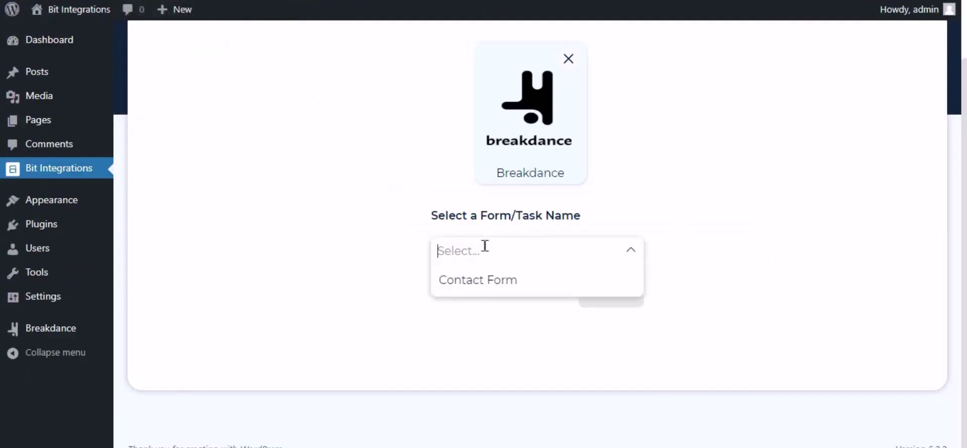
left_click(479, 281)
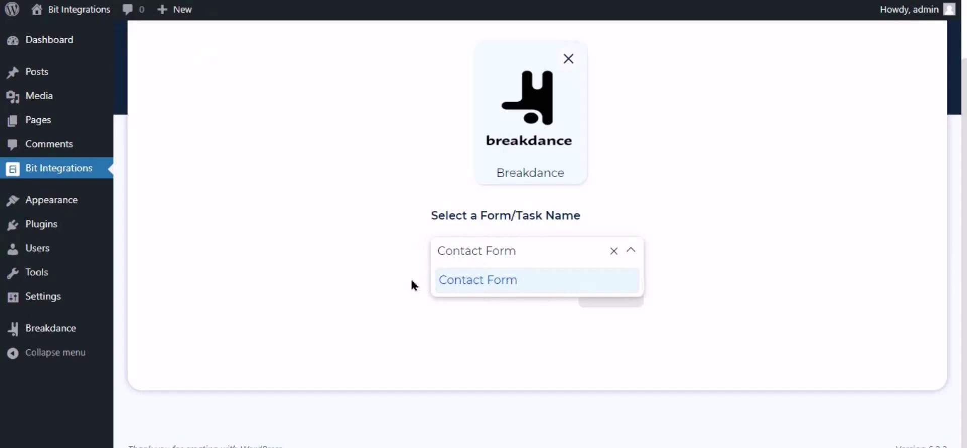
left_click(543, 302)
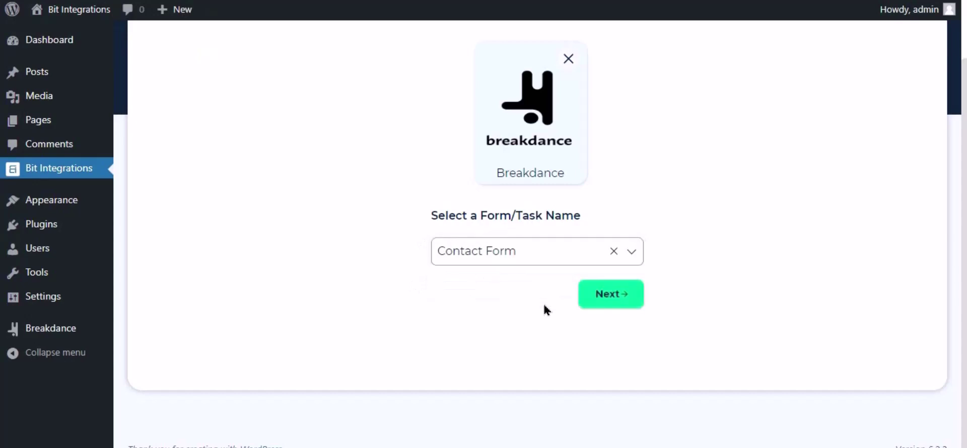
left_click(611, 298)
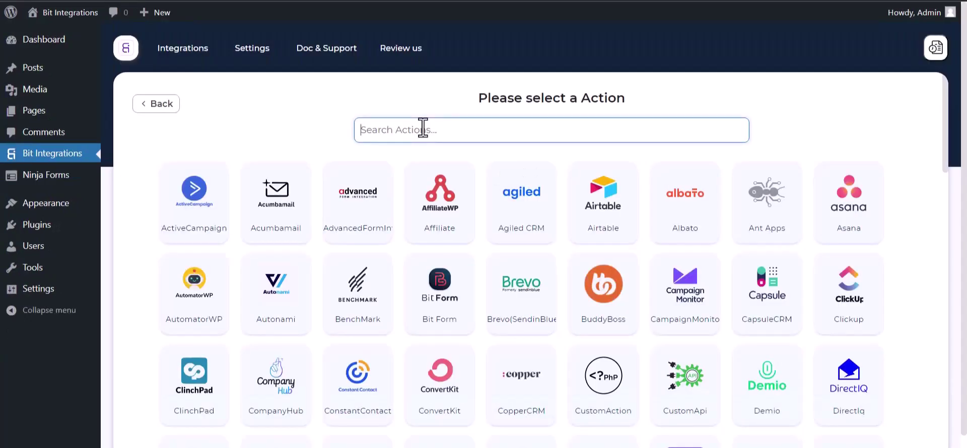
- Pick Albato as the integration action and open the Albato dashboard
type("al")
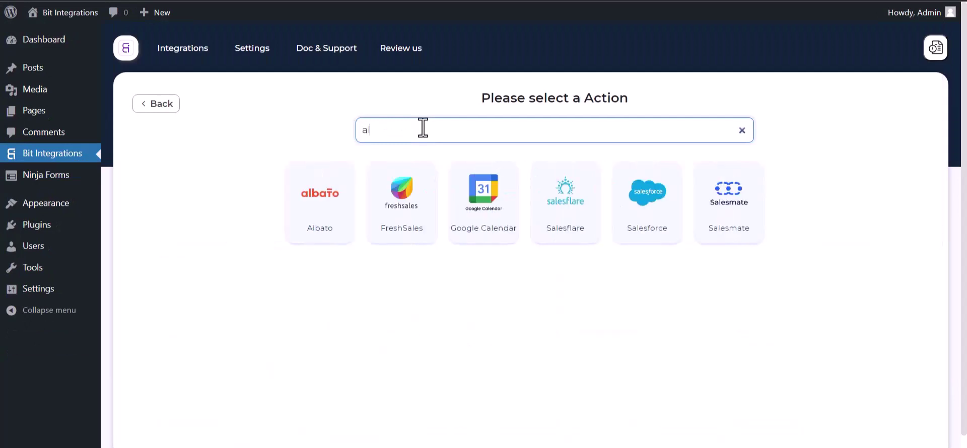
left_click(307, 184)
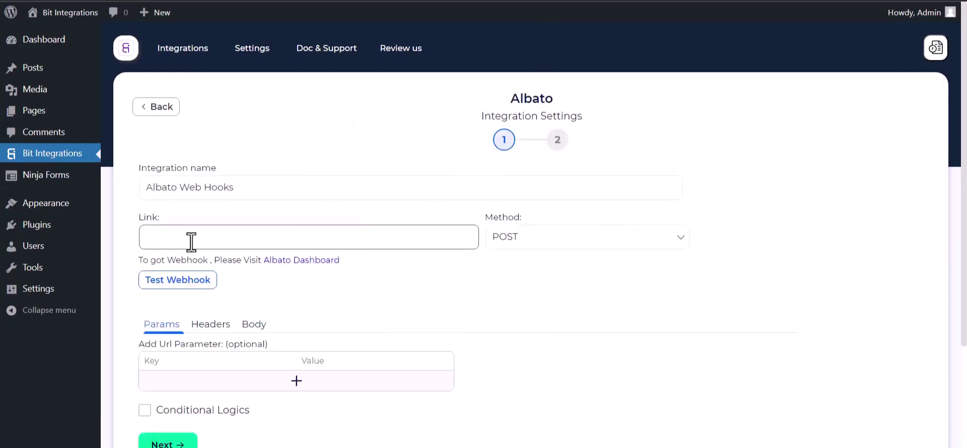
left_click(293, 263)
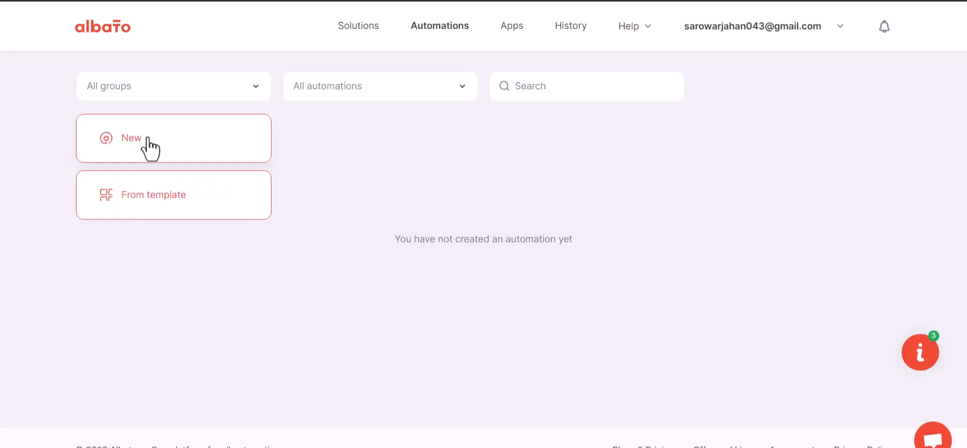
- Start a new Albato automation triggered by Webhook with the Incoming webhook event
left_click(145, 138)
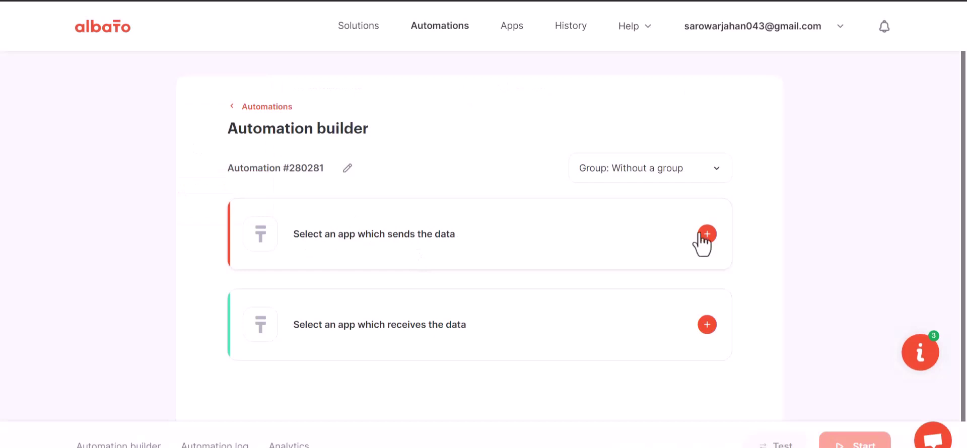
left_click(705, 234)
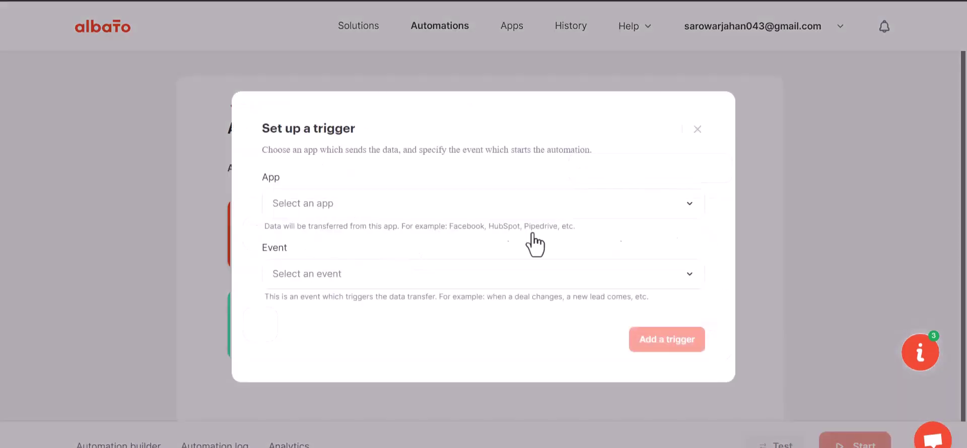
left_click(331, 214)
type("web")
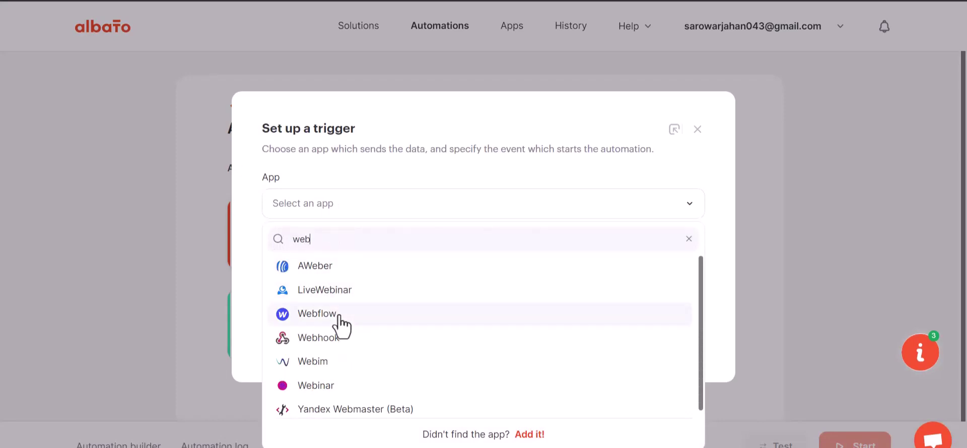
type("h")
left_click(341, 276)
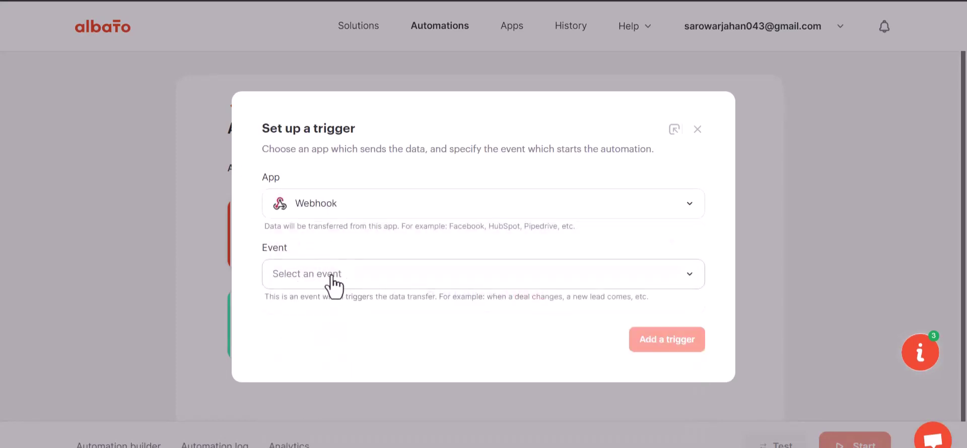
left_click(332, 275)
left_click(324, 343)
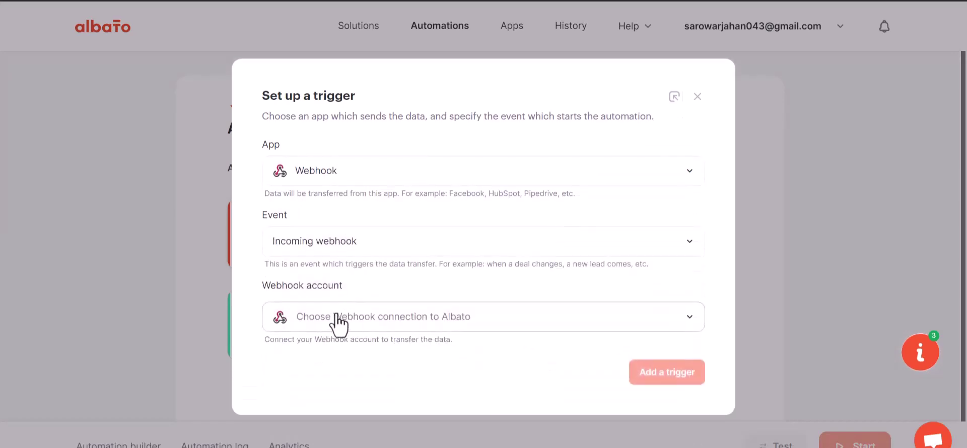
- Use the My Account Webhook connection, copy the webhook URL, and wait for incoming data
left_click(342, 319)
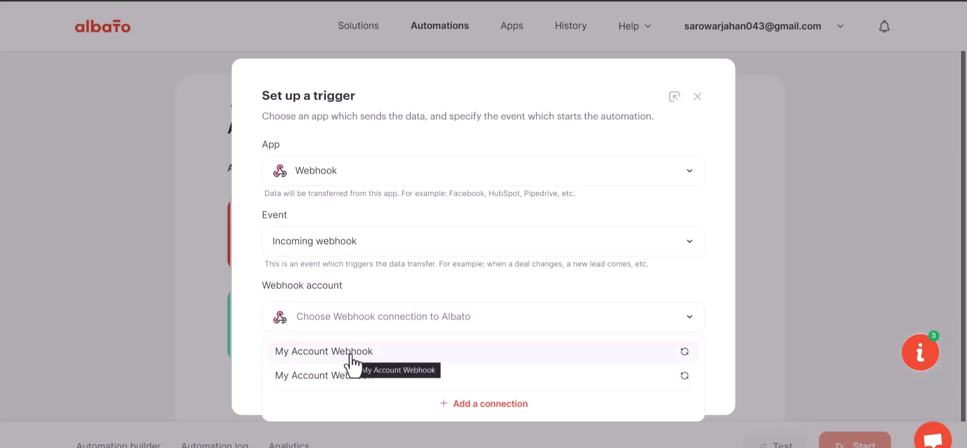
left_click(352, 361)
left_click(648, 375)
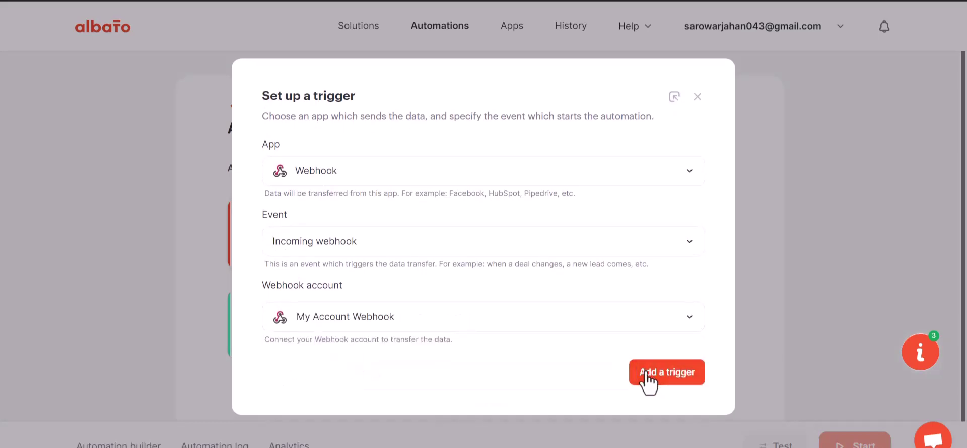
left_click(652, 235)
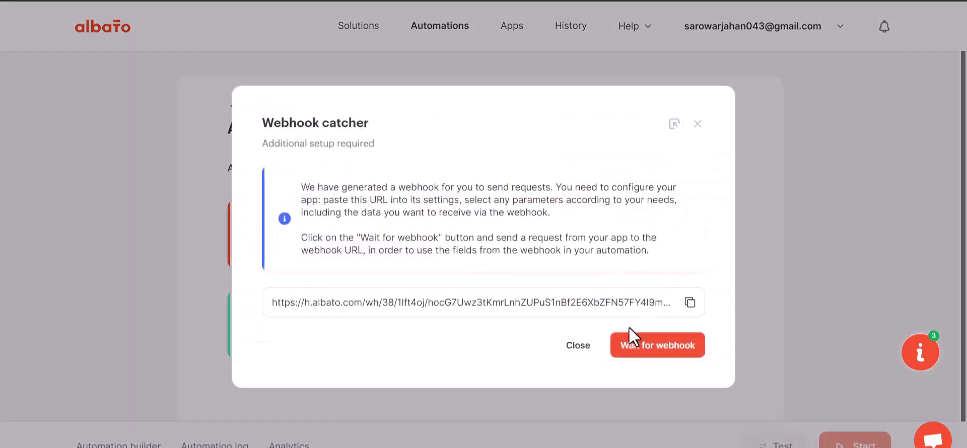
left_click(688, 302)
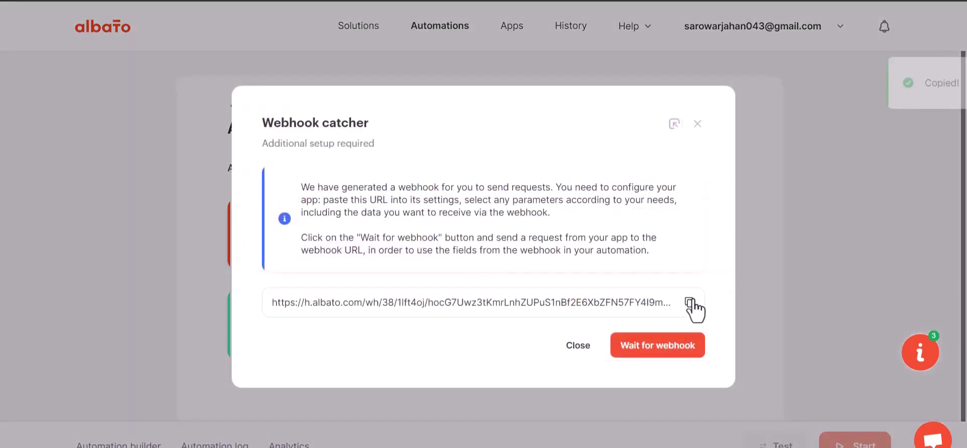
left_click(653, 346)
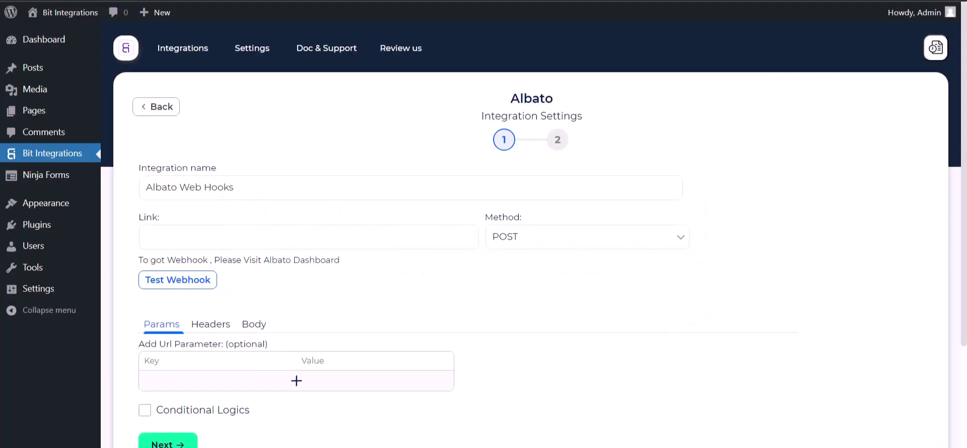
- Set the Albato webhook URL as the Link, sending all form data as application/json
left_click(266, 242)
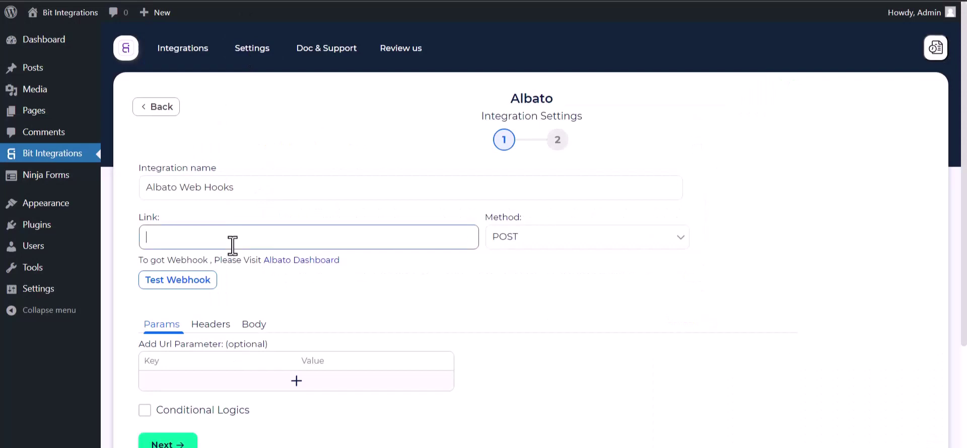
key("ctrl+v")
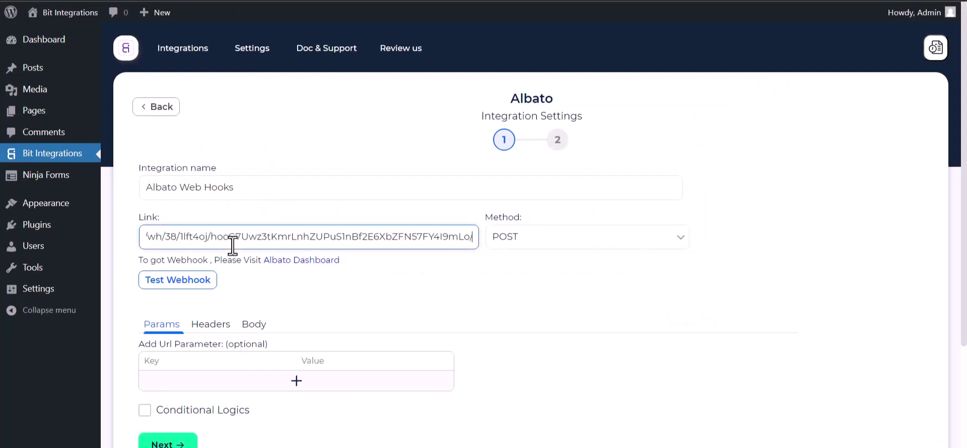
left_click(254, 327)
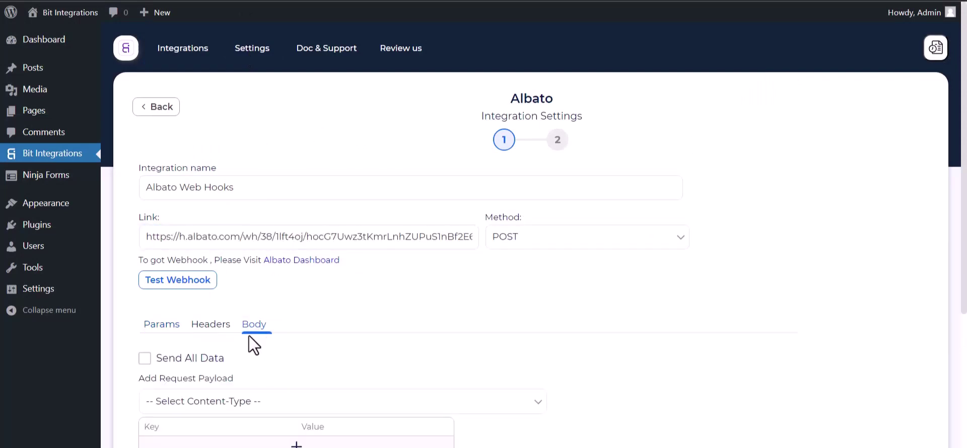
left_click(213, 359)
scroll(214, 363, "down", 3)
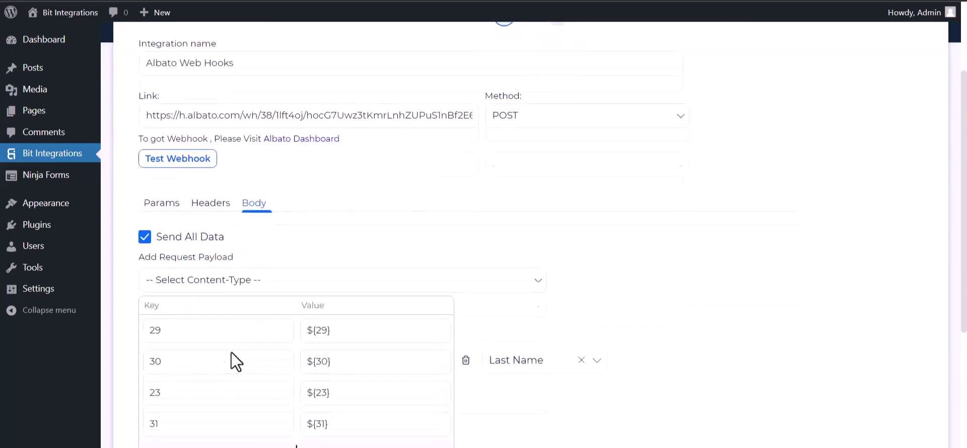
left_click(271, 276)
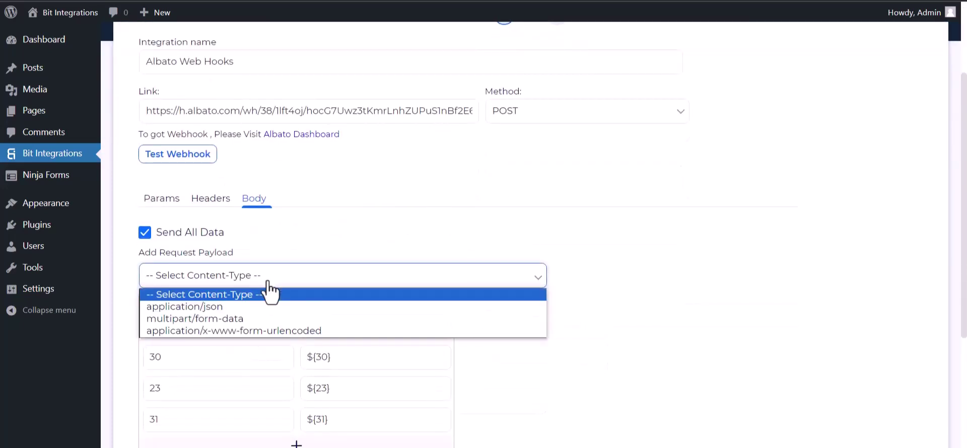
left_click(200, 308)
scroll(232, 212, "up", 2)
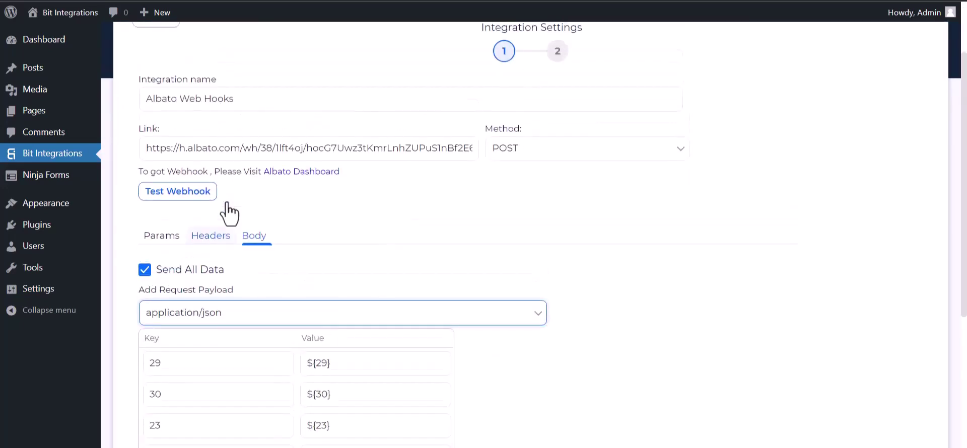
- Run a successful webhook test, then finish and save the integration
left_click(184, 222)
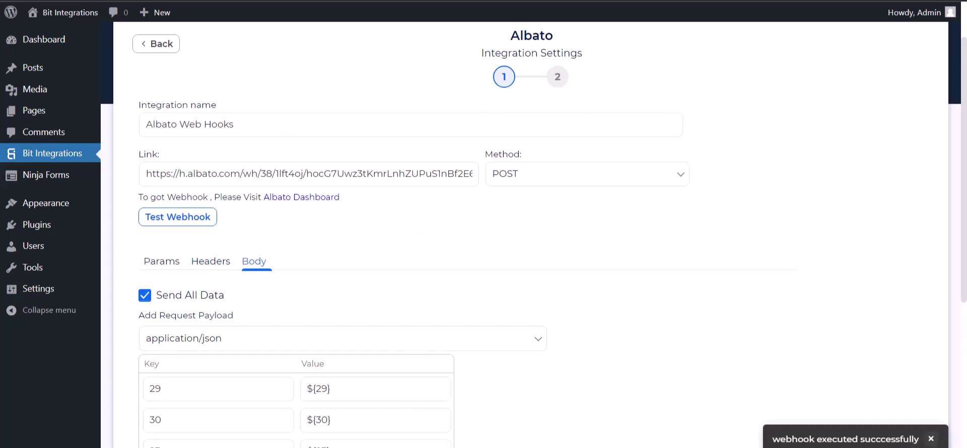
scroll(146, 298, "down", 5)
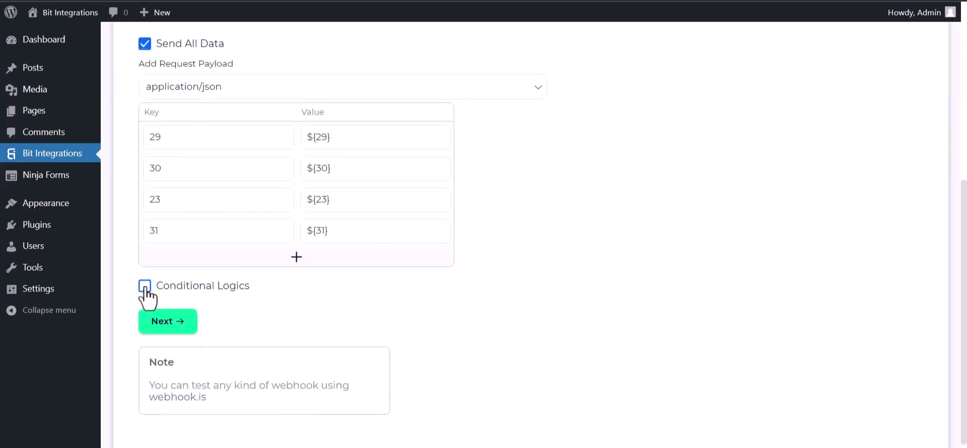
left_click(145, 288)
scroll(259, 345, "down", 1)
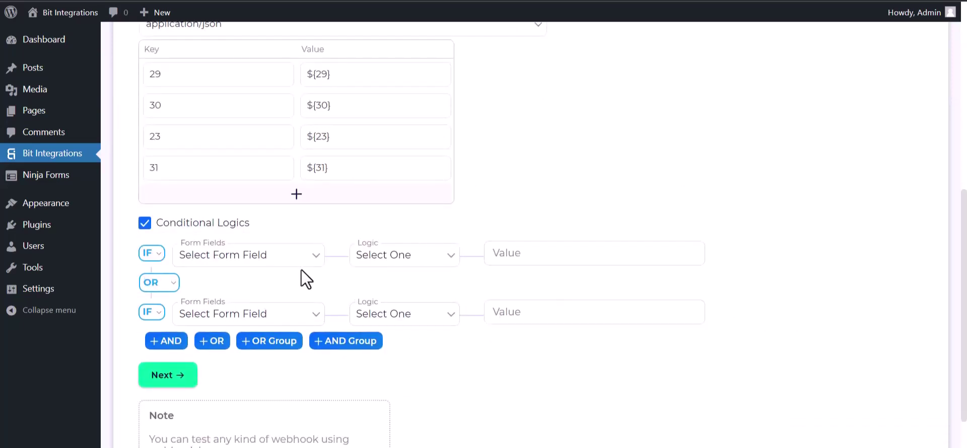
left_click(144, 223)
left_click(172, 286)
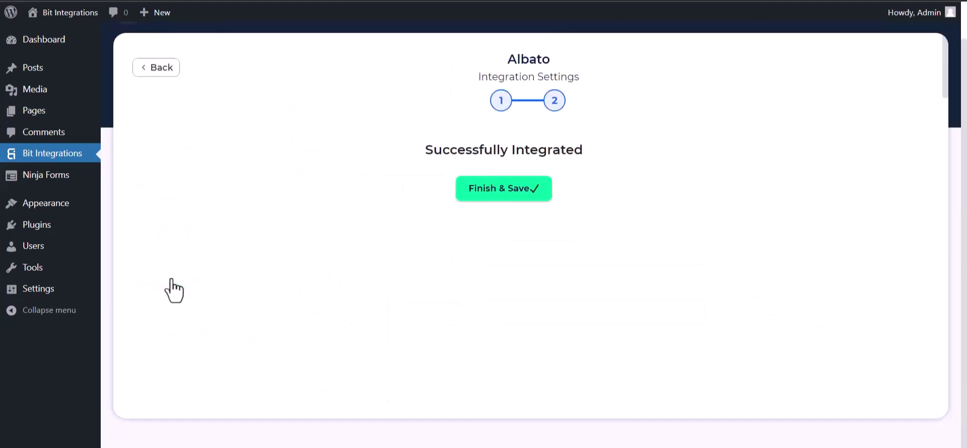
left_click(498, 197)
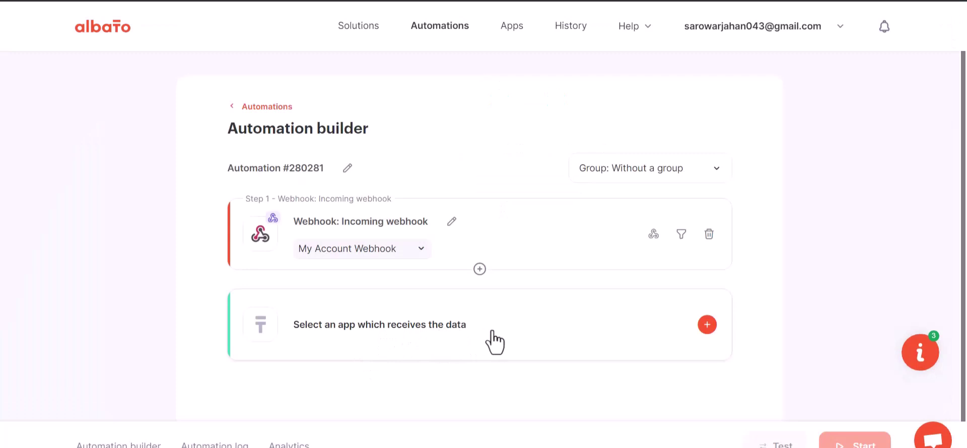
- Choose MailChimp as the receiving app with the Add subscriber to the list action
left_click(494, 340)
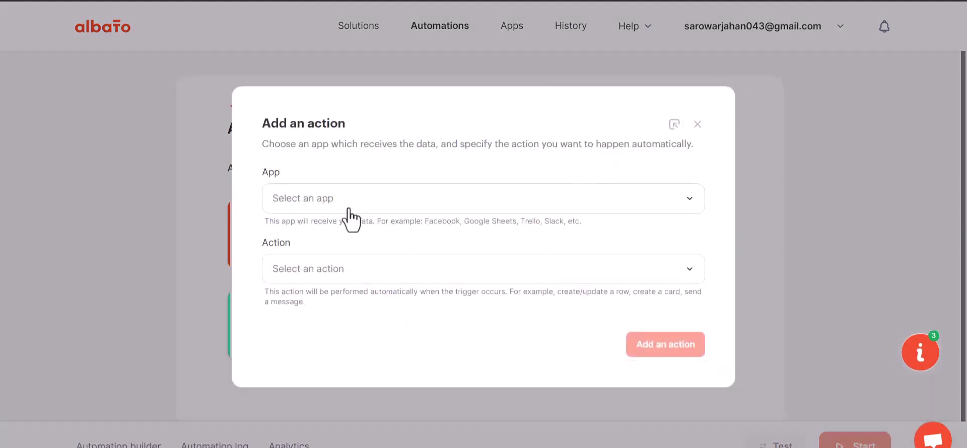
left_click(325, 232)
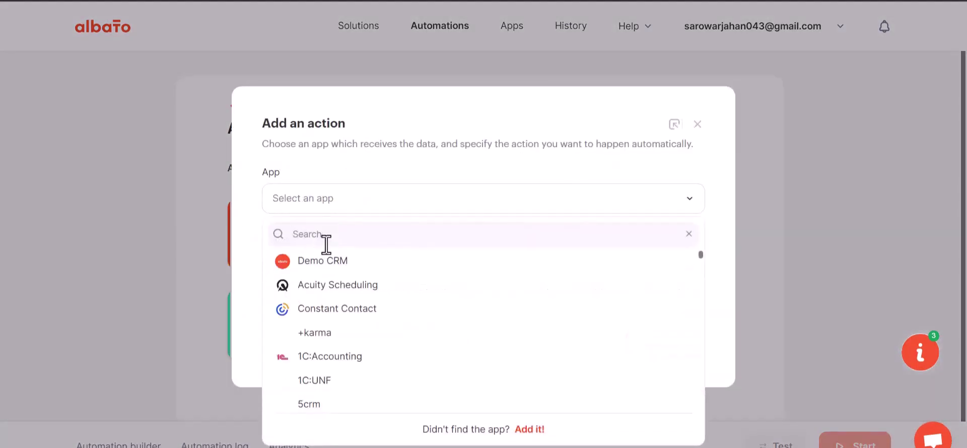
left_click(326, 240)
type("m")
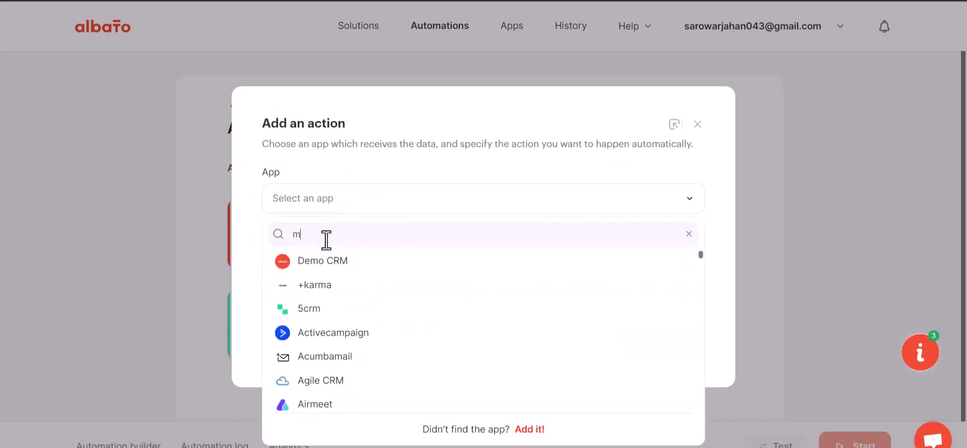
type("ailc")
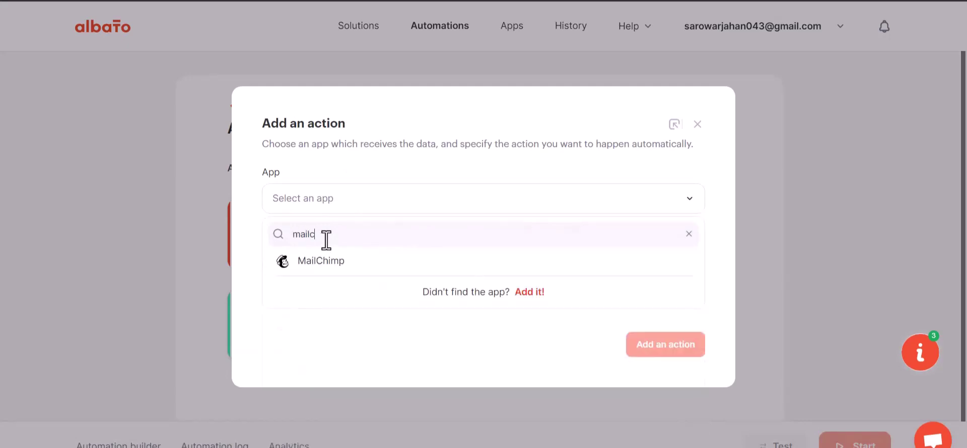
left_click(330, 263)
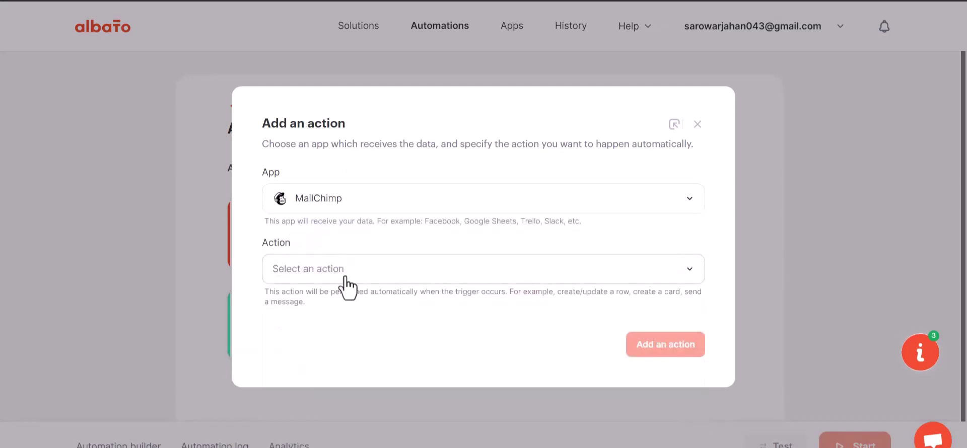
left_click(341, 276)
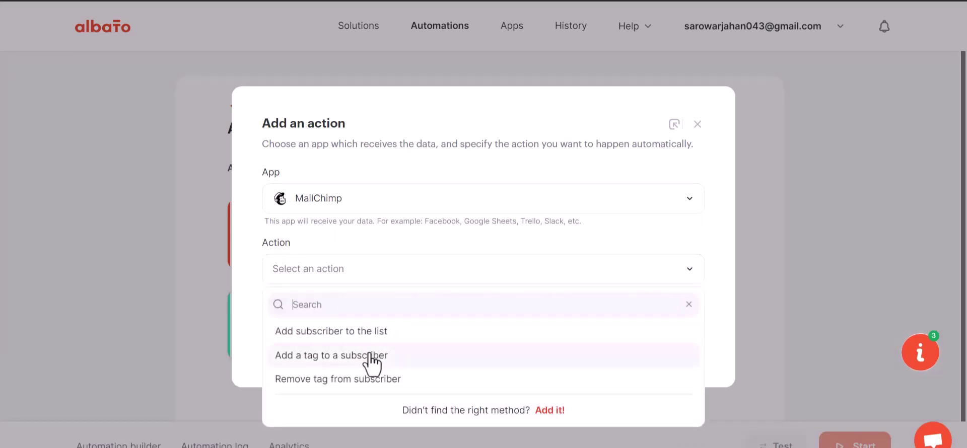
left_click(372, 337)
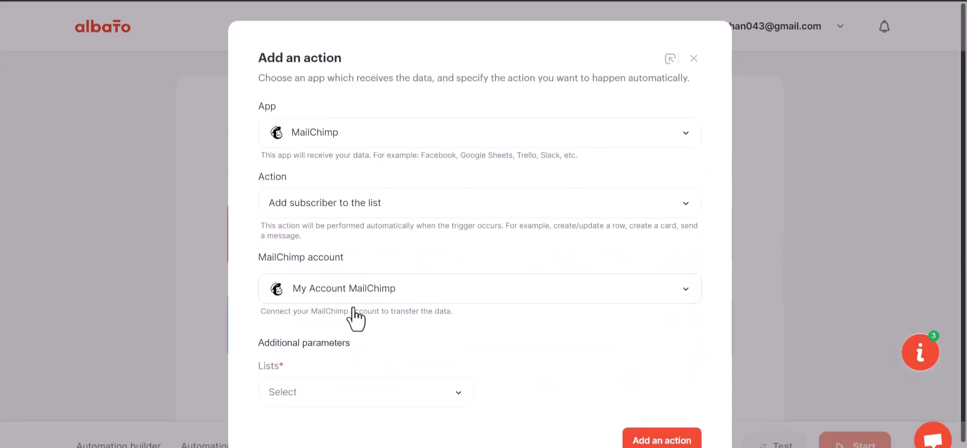
- Start connecting a new MailChimp account and log in with the saved credentials
left_click(353, 297)
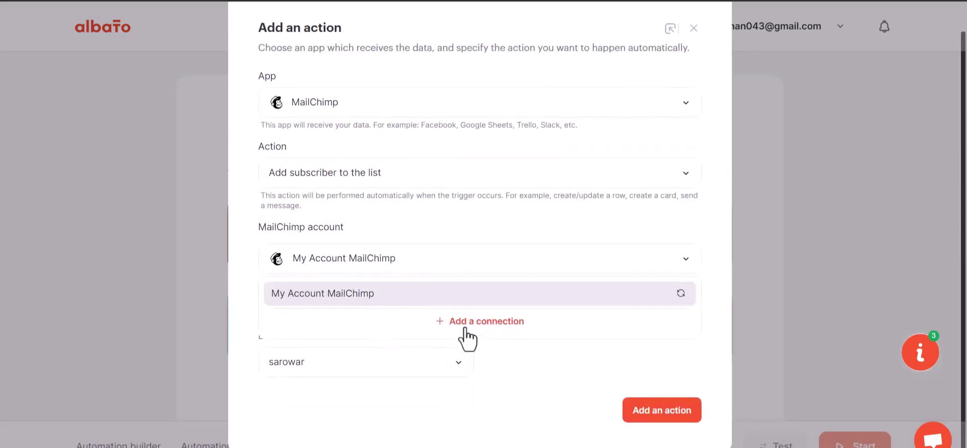
left_click(462, 322)
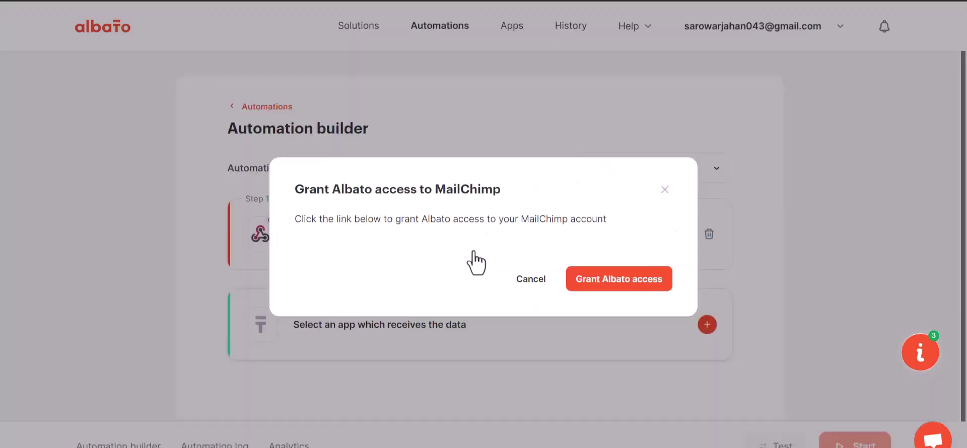
left_click(604, 285)
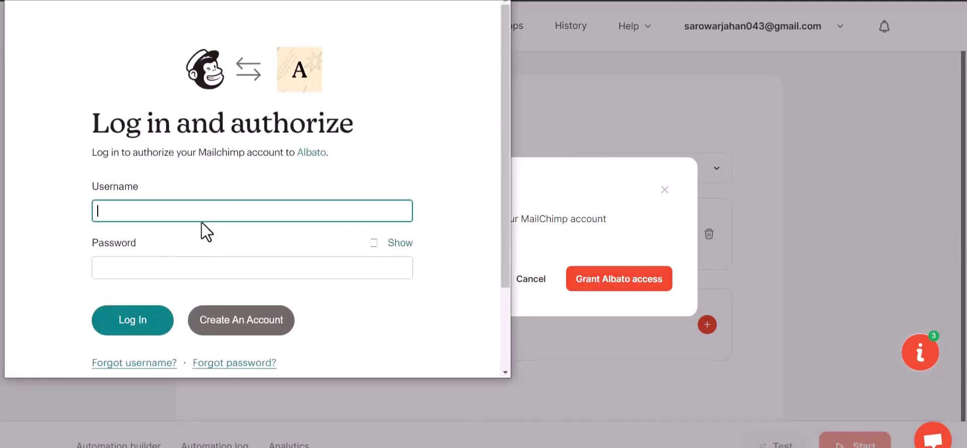
left_click(184, 216)
left_click(183, 238)
left_click(141, 327)
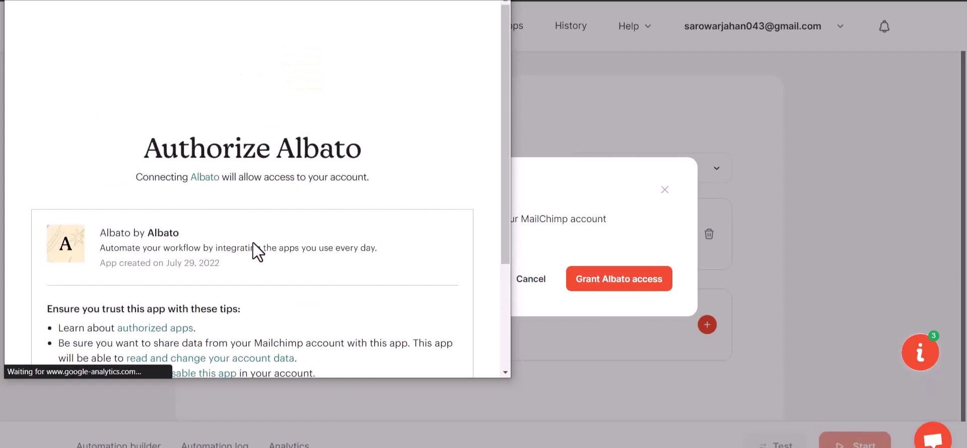
- Allow Albato access to MailChimp and select the only available subscriber list
scroll(183, 317, "down", 3)
left_click(65, 336)
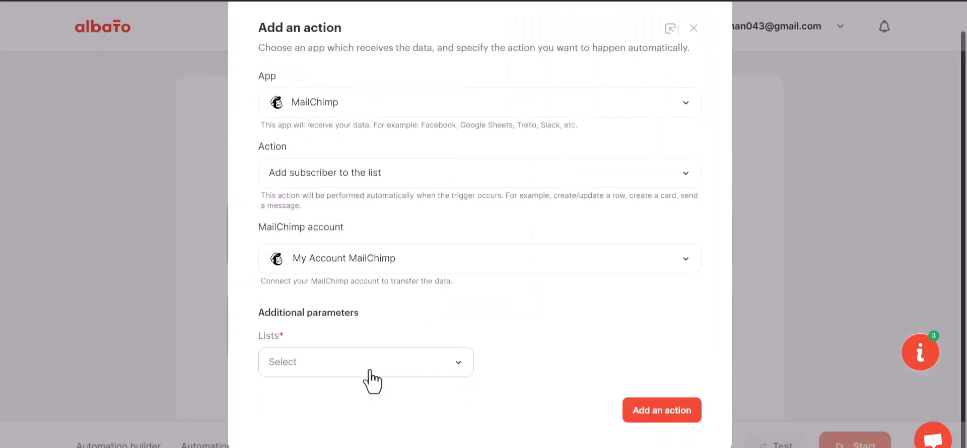
left_click(370, 373)
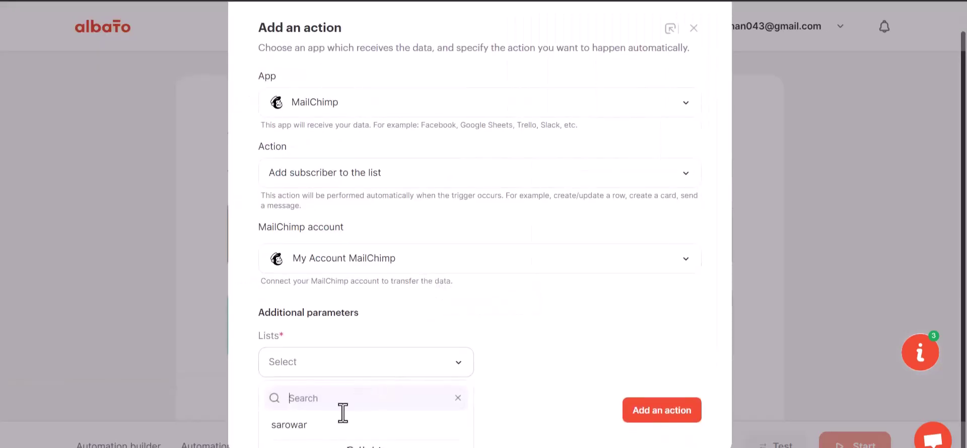
left_click(332, 426)
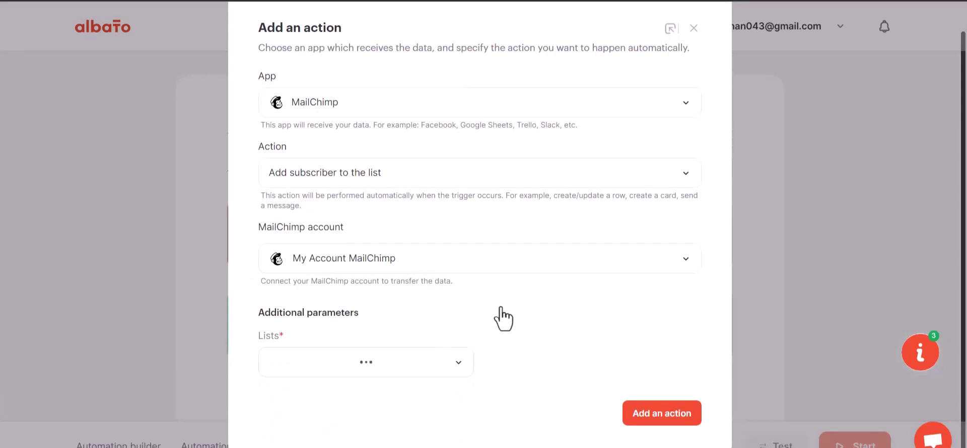
- Add the MailChimp action, mapping Email to webhook field 23 with status Subscribed
left_click(664, 412)
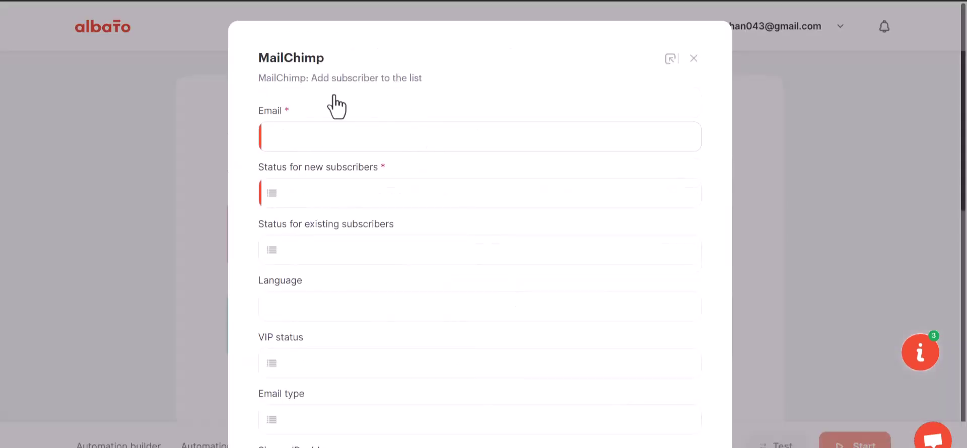
left_click(341, 139)
left_click(338, 217)
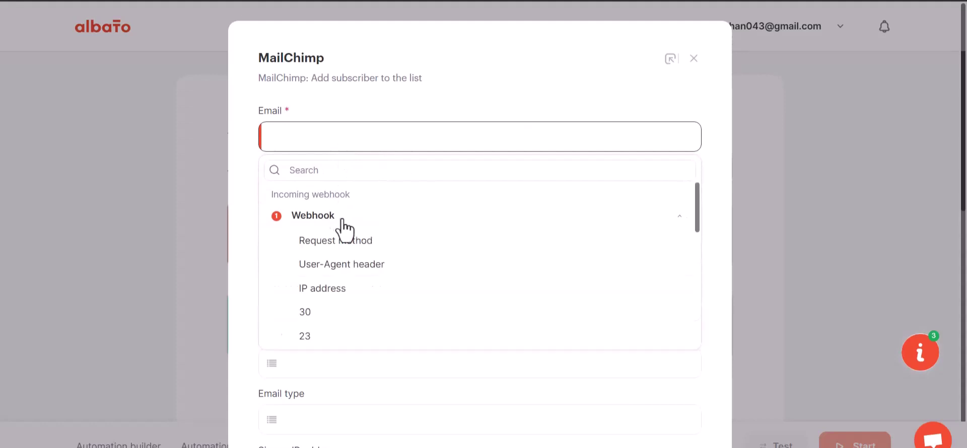
left_click(317, 336)
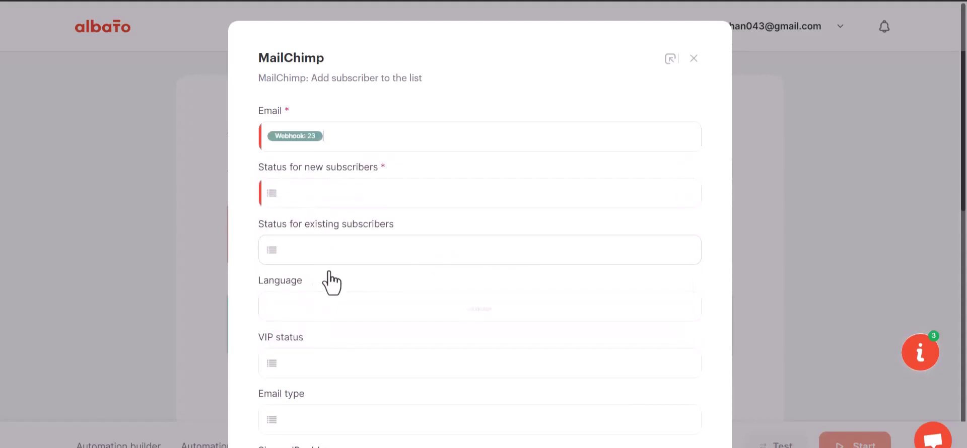
scroll(330, 284, "down", 1)
scroll(331, 283, "down", 1)
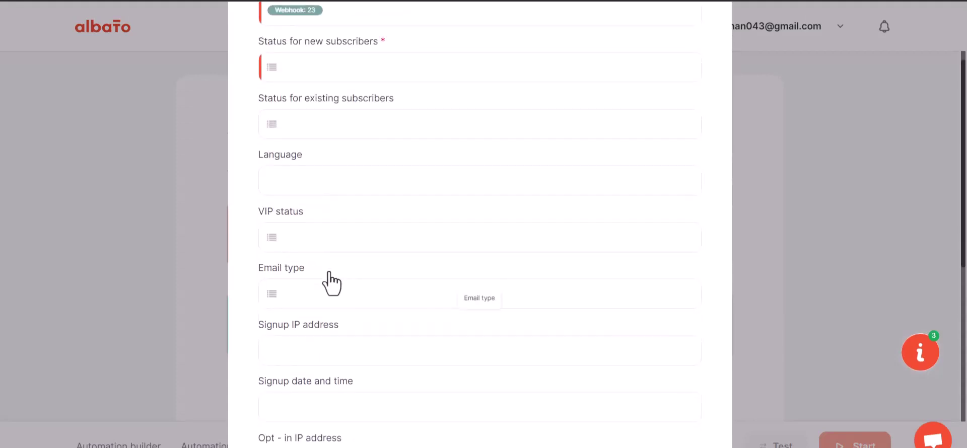
left_click(395, 70)
left_click(340, 157)
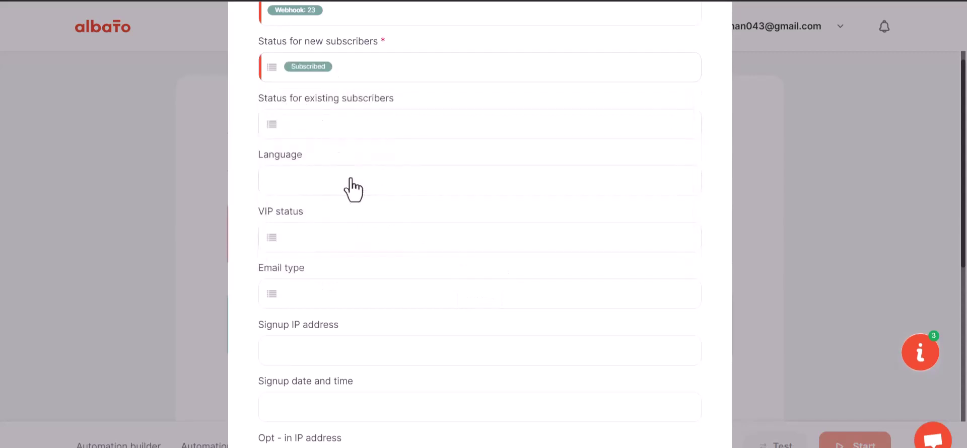
- Map First Name to webhook field 29 and Last Name to webhook field 30
scroll(361, 269, "down", 6)
left_click(316, 199)
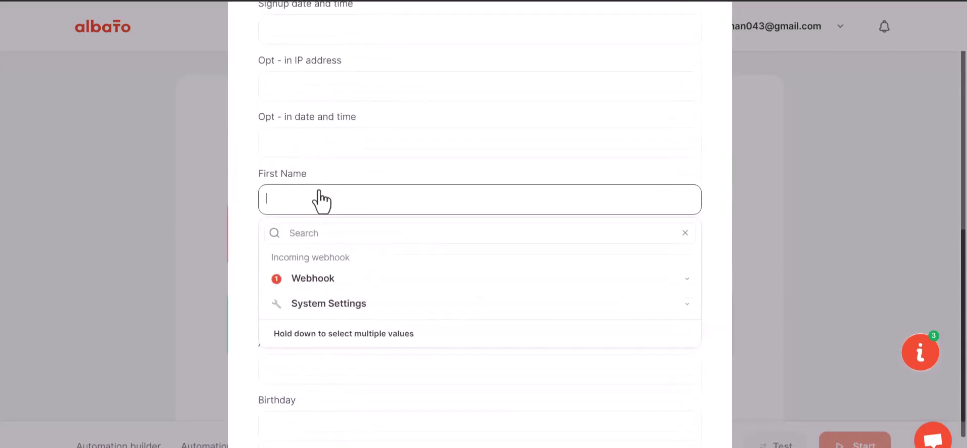
left_click(323, 277)
scroll(314, 411, "down", 1)
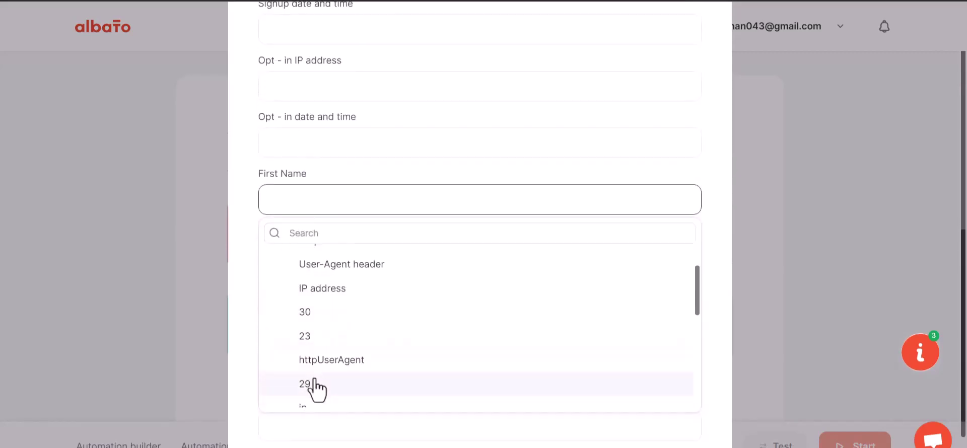
left_click(316, 384)
left_click(322, 257)
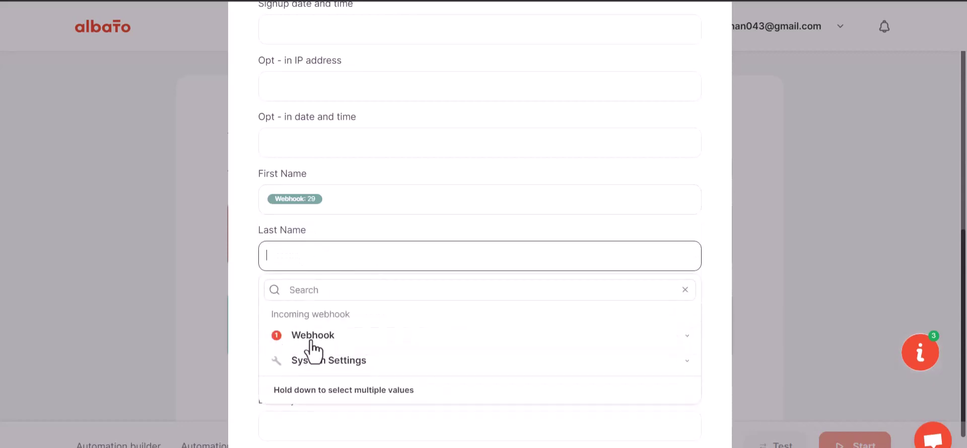
left_click(306, 339)
left_click(322, 433)
- Map Phone Number to webhook field 31 and save the MailChimp mapping
scroll(337, 282, "down", 1)
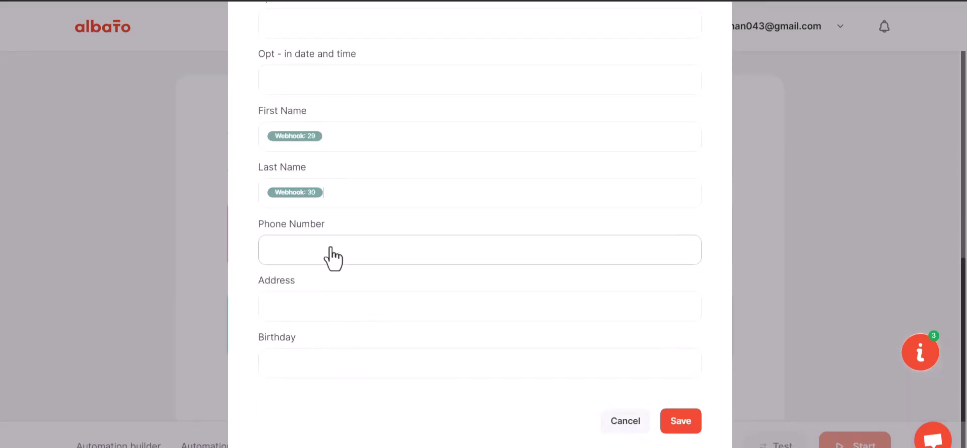
left_click(333, 257)
left_click(319, 334)
scroll(327, 443, "down", 3)
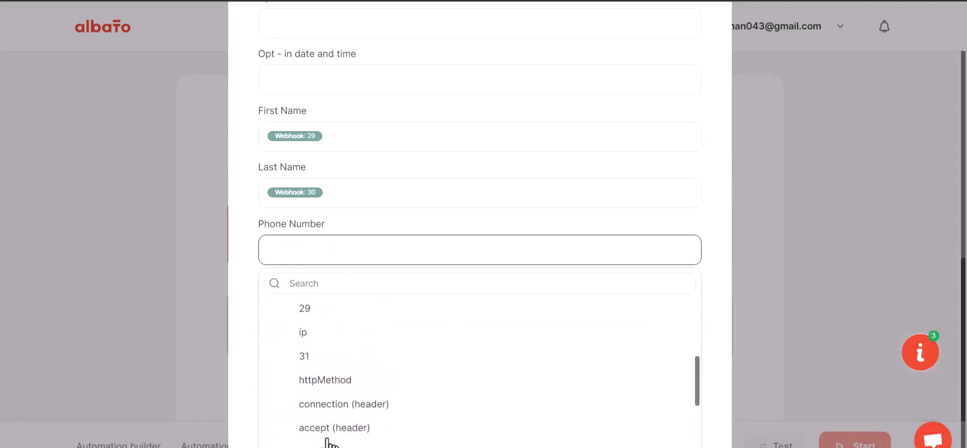
left_click(315, 358)
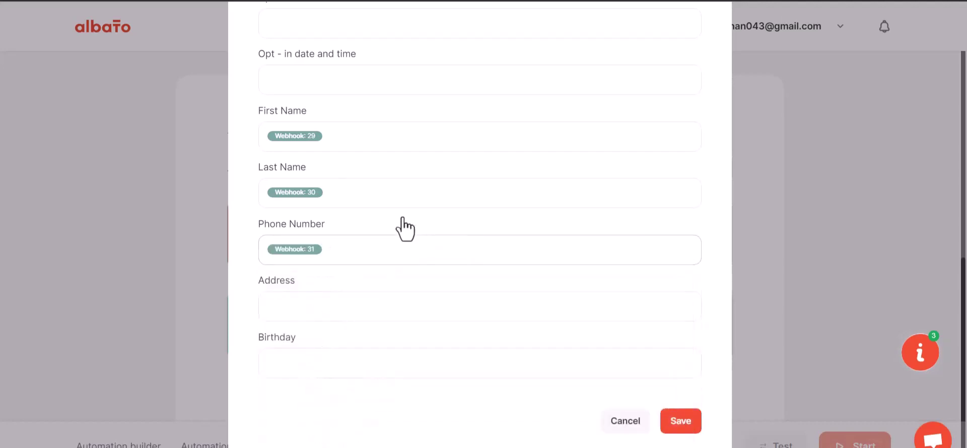
scroll(402, 229, "down", 1)
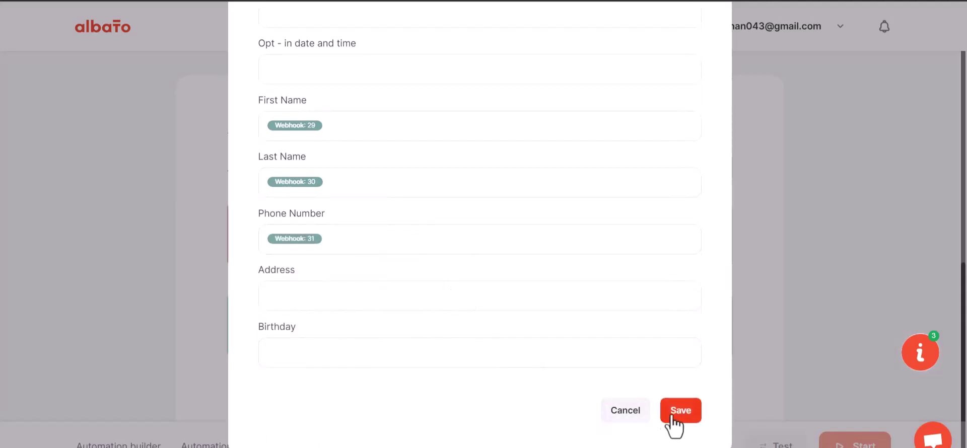
left_click(677, 415)
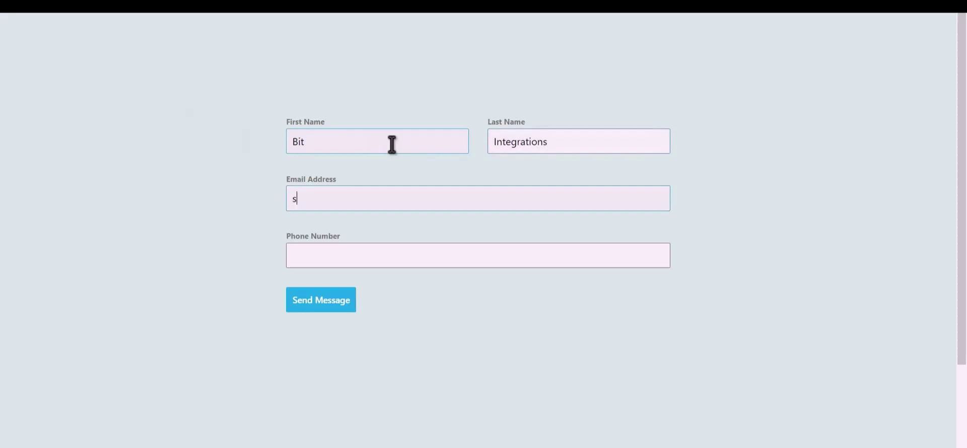
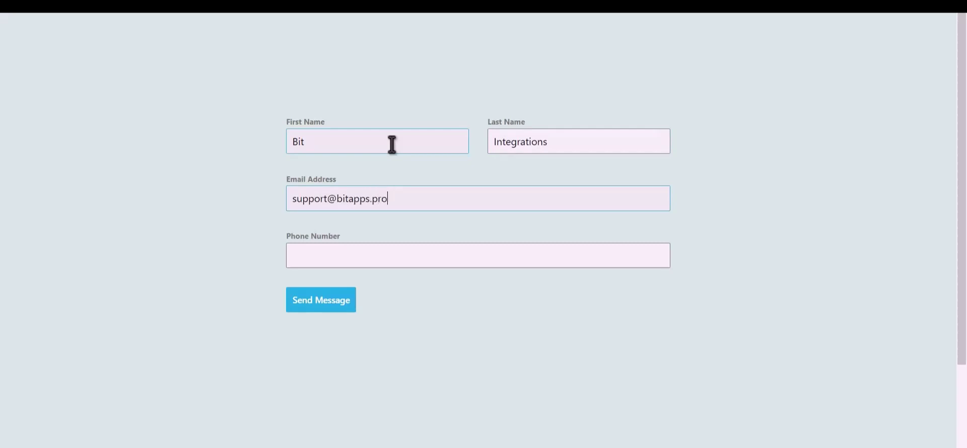
- Fill the contact form with a test email address and phone number, then submit it
key("Tab")
type("444")
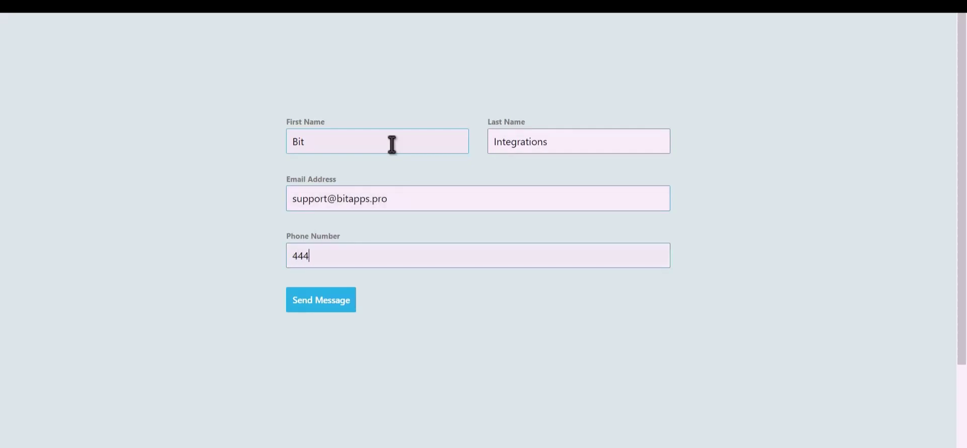
type("555666")
left_click(332, 307)
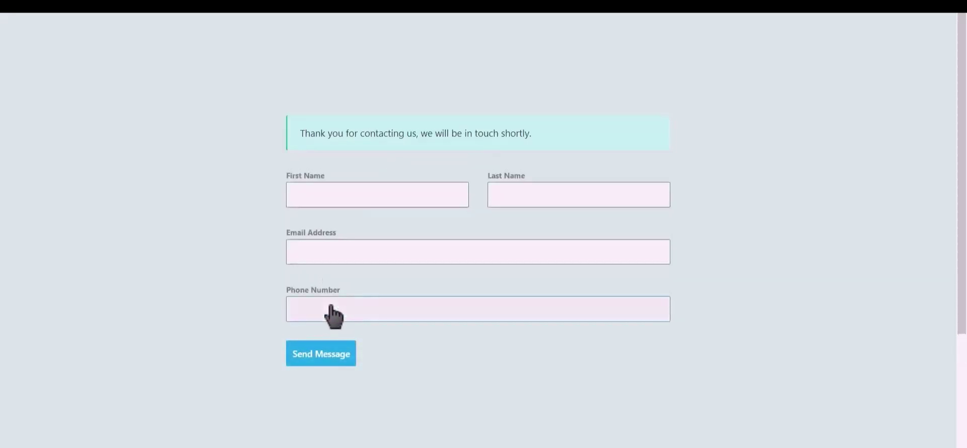